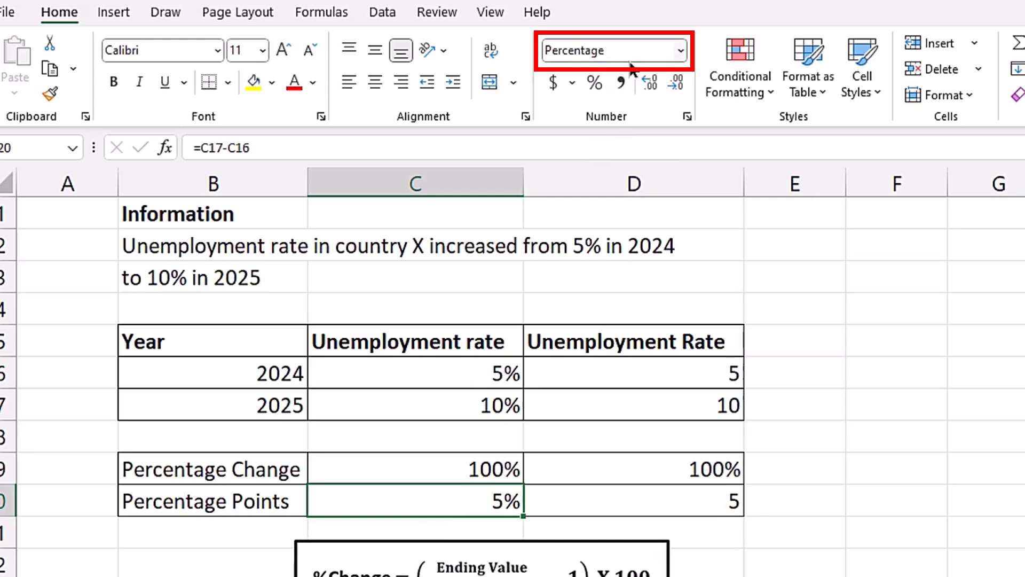
# Format the unemployment Percentage Points cell as General and rewrite its formula as =(C17-C16)*100.
pyautogui.click(680, 46)
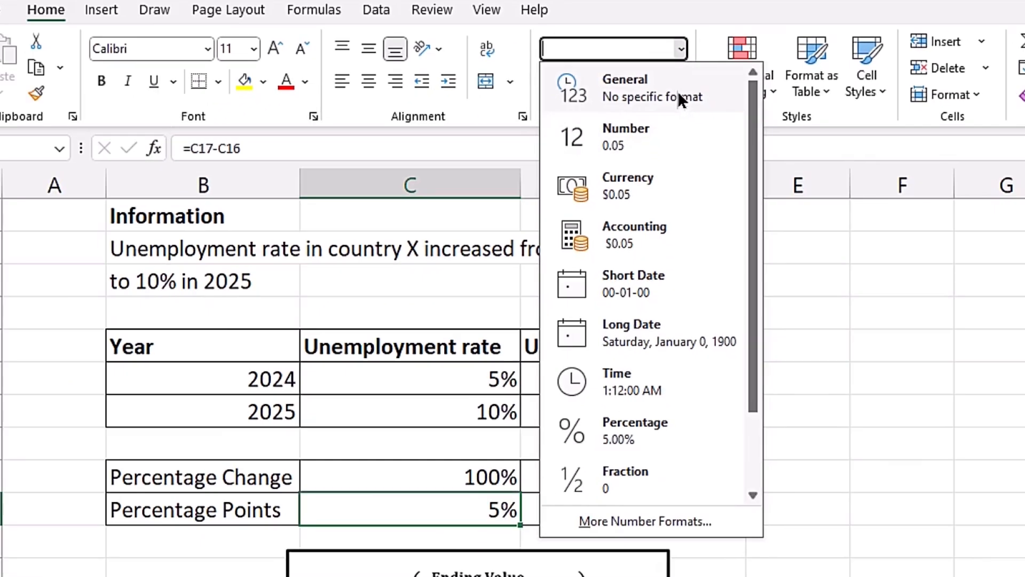
pyautogui.click(681, 136)
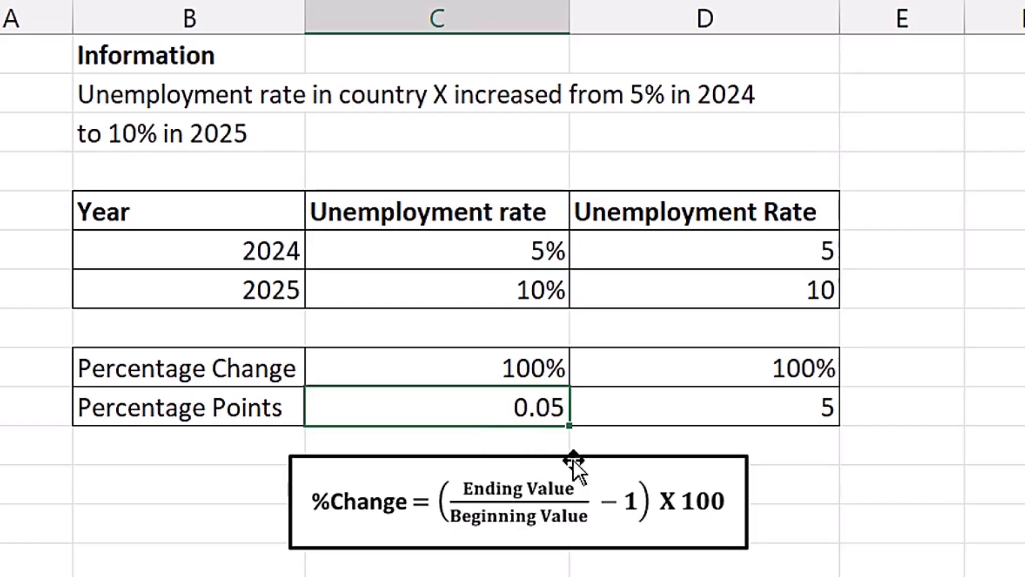
pyautogui.press('F2')
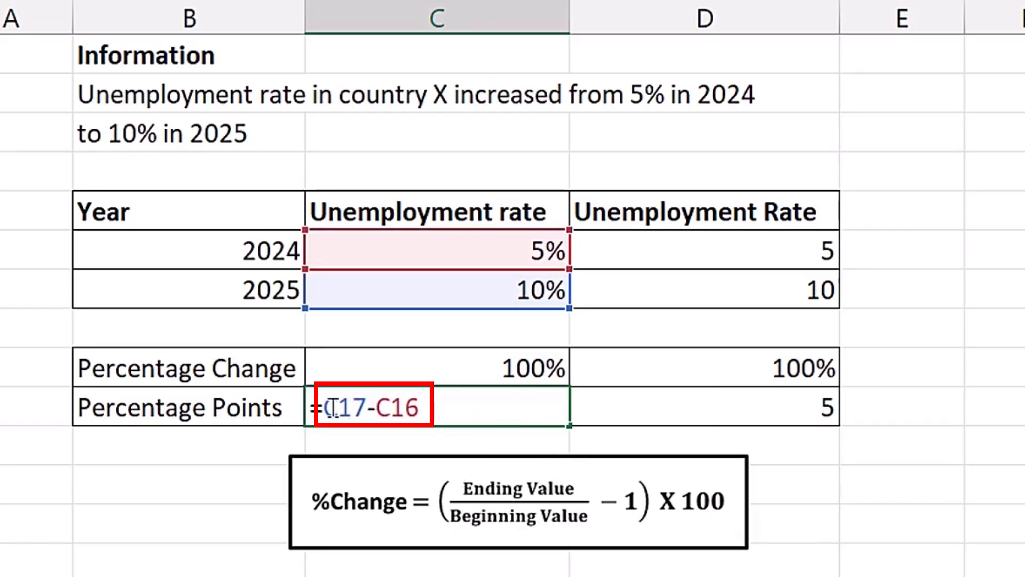
pyautogui.write('(')
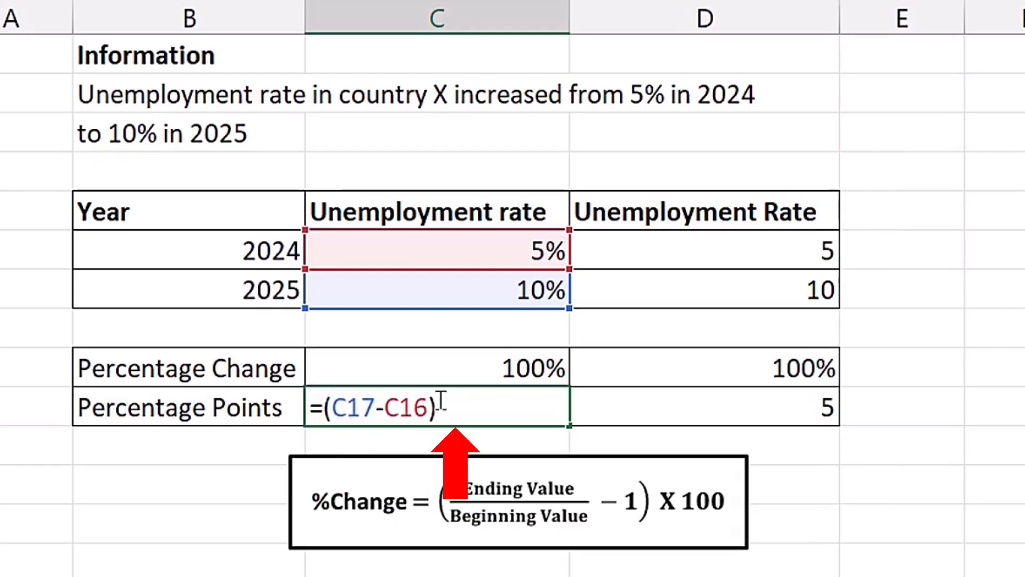
pyautogui.write('*100')
pyautogui.press('Return')
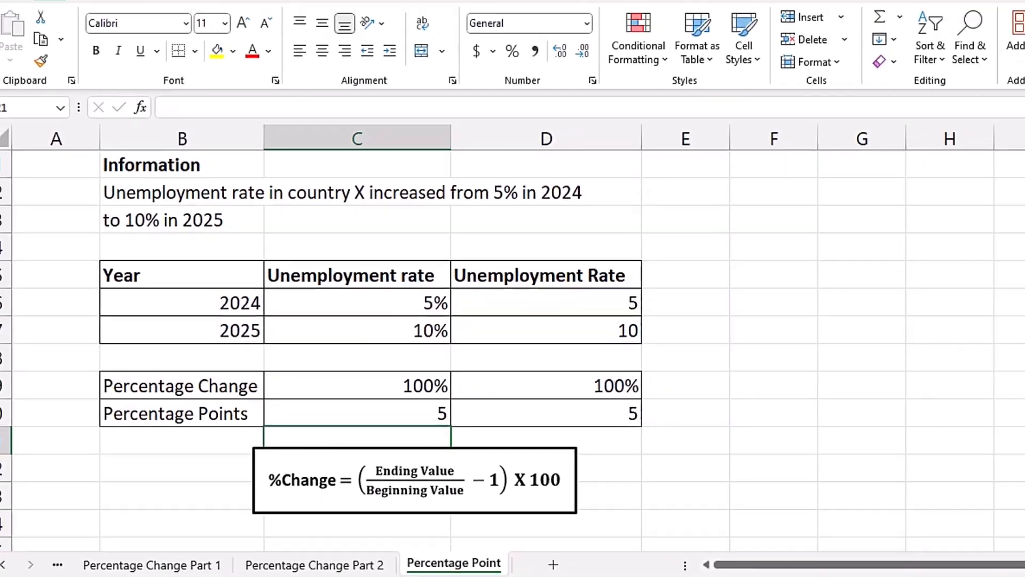
# In the footballers example, enter =C35/C34-1 as the Percentage Change formula.
pyautogui.moveTo(1001, 296); pyautogui.dragTo(1002, 403)
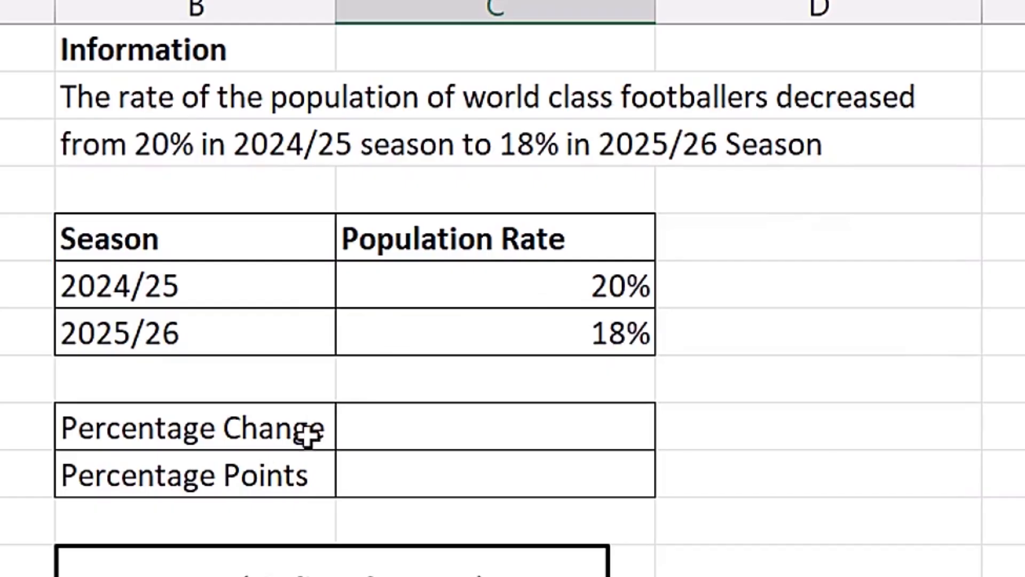
pyautogui.click(457, 430)
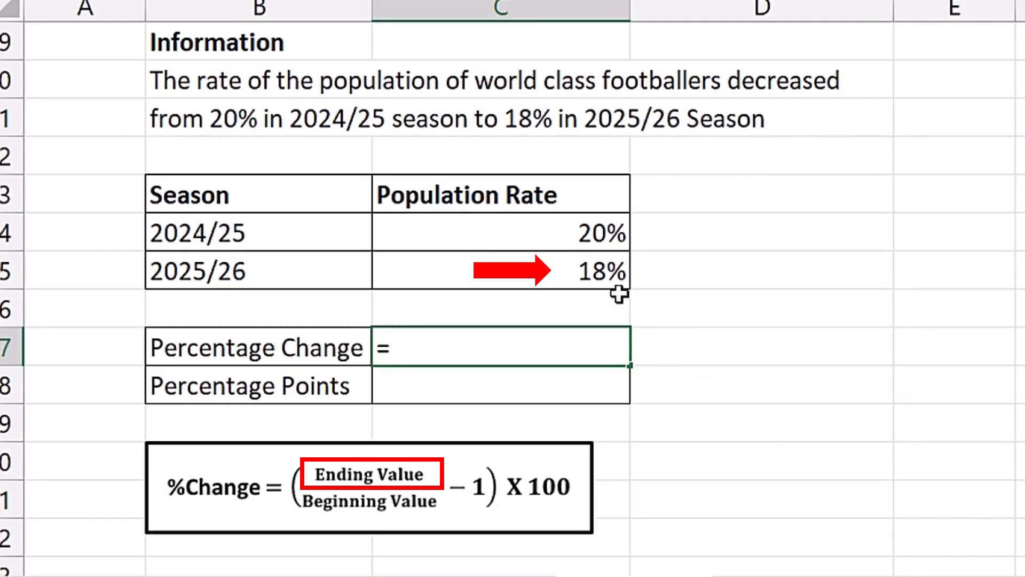
pyautogui.click(520, 270)
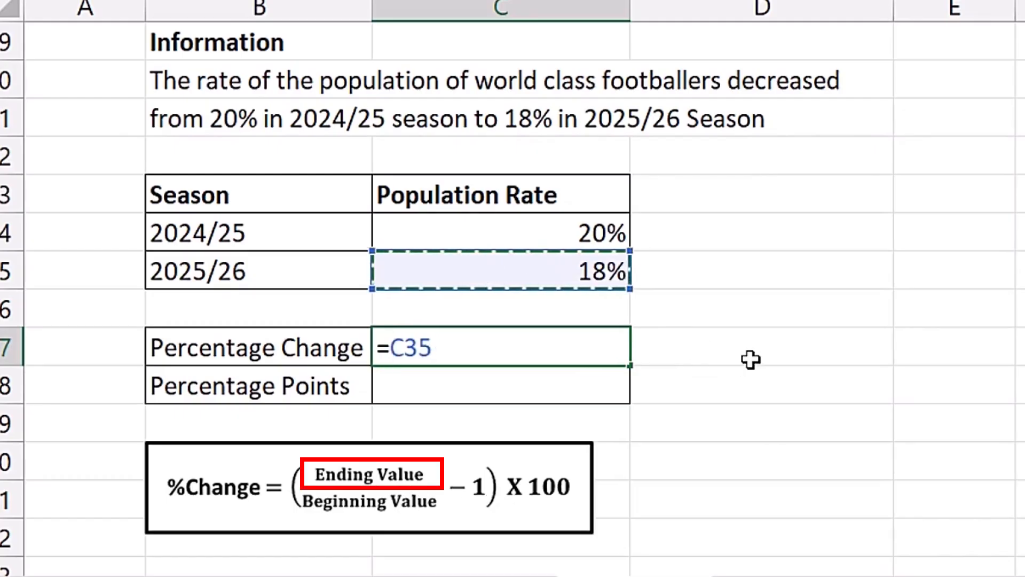
pyautogui.write('/')
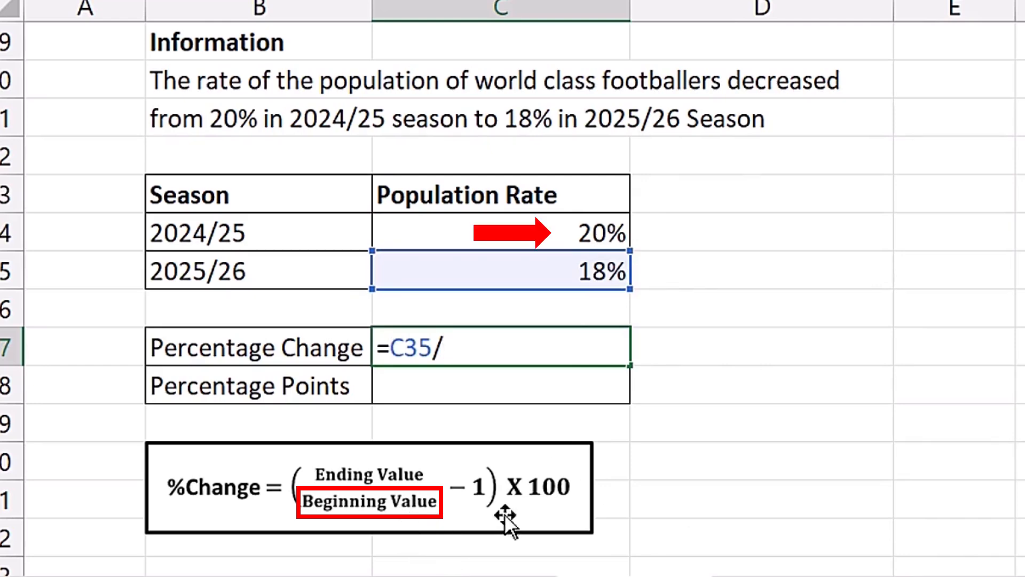
pyautogui.click(529, 234)
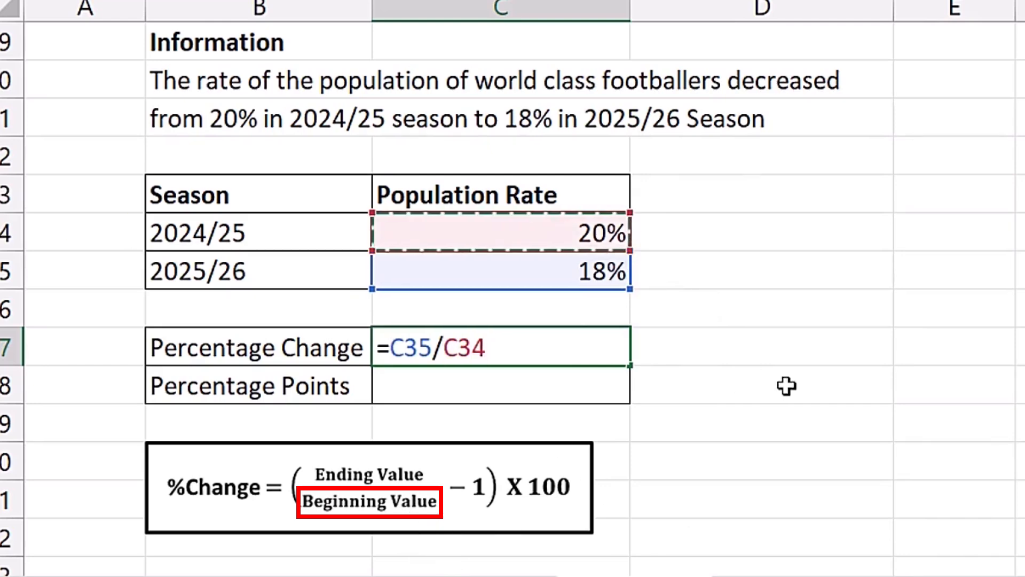
pyautogui.write('-1')
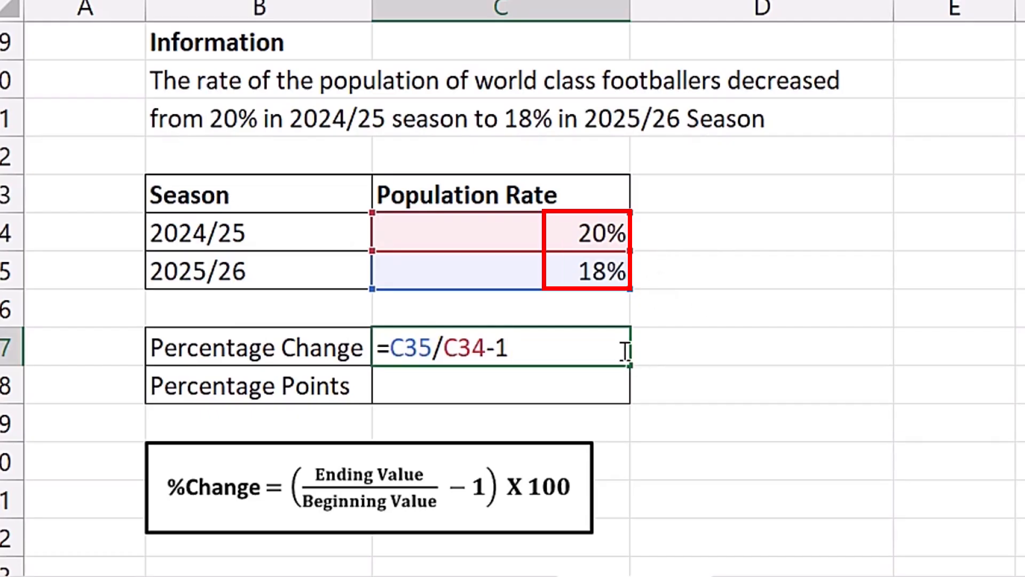
pyautogui.press('Return')
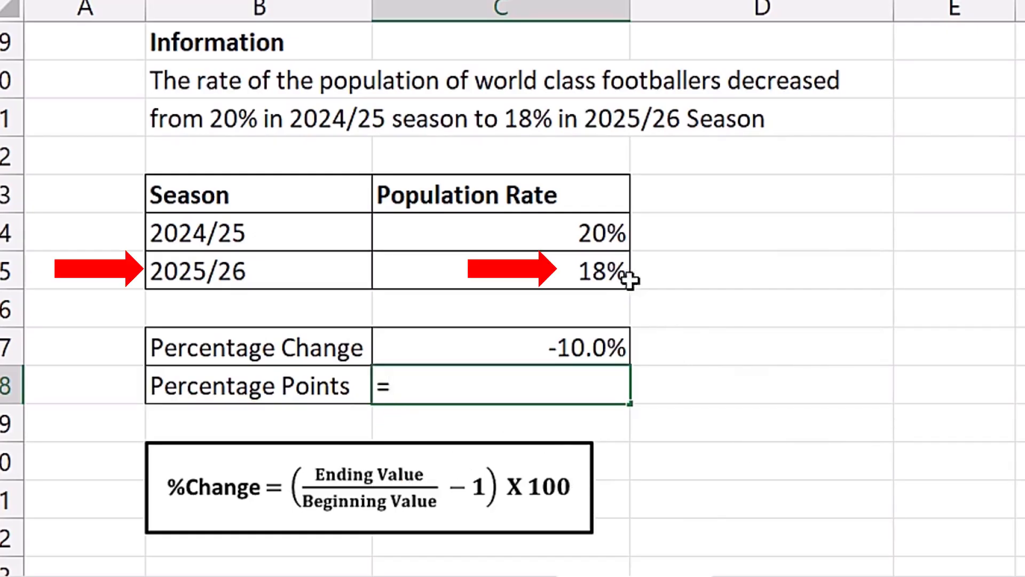
# Enter =C35-C34 as the footballers Percentage Points formula.
pyautogui.click(524, 263)
pyautogui.write('-')
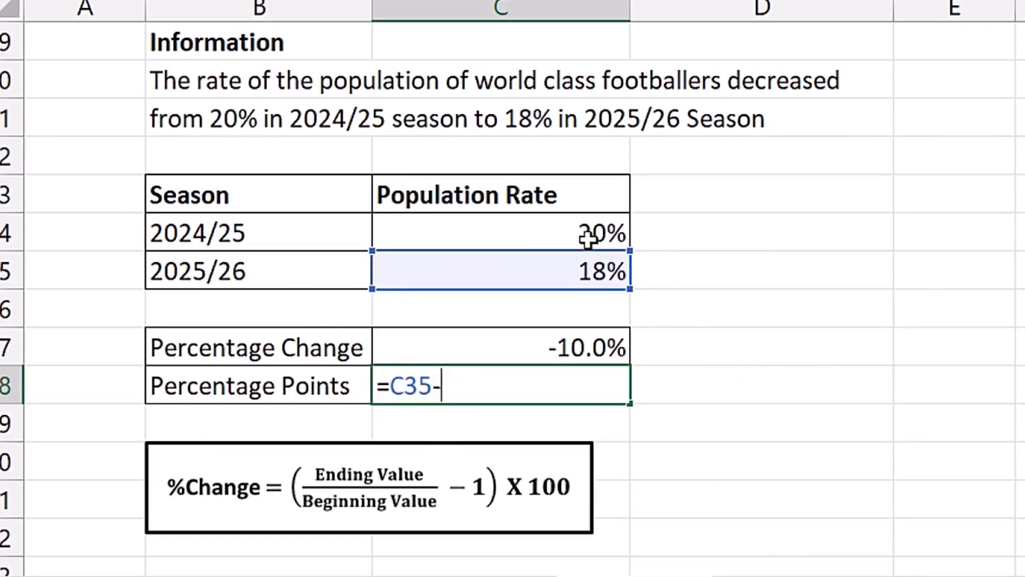
pyautogui.click(579, 227)
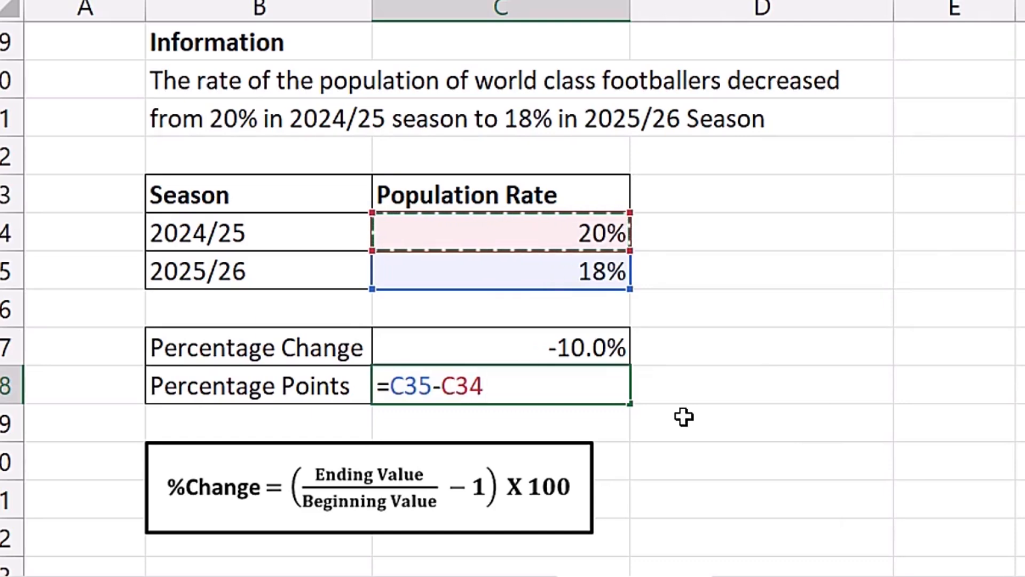
pyautogui.press('Return')
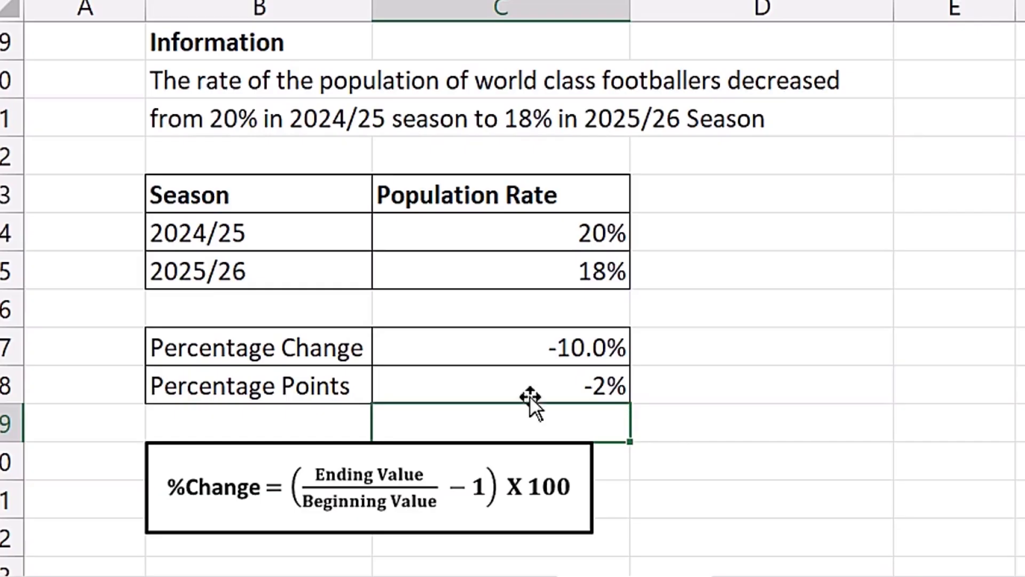
# Set the footballers Percentage Points cell's number format to General.
pyautogui.click(492, 385)
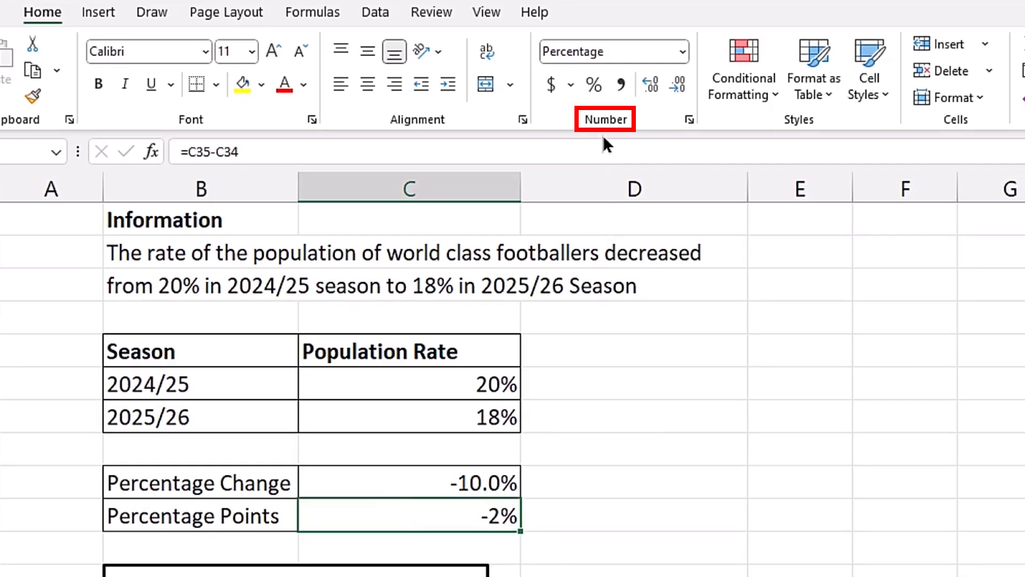
pyautogui.click(681, 49)
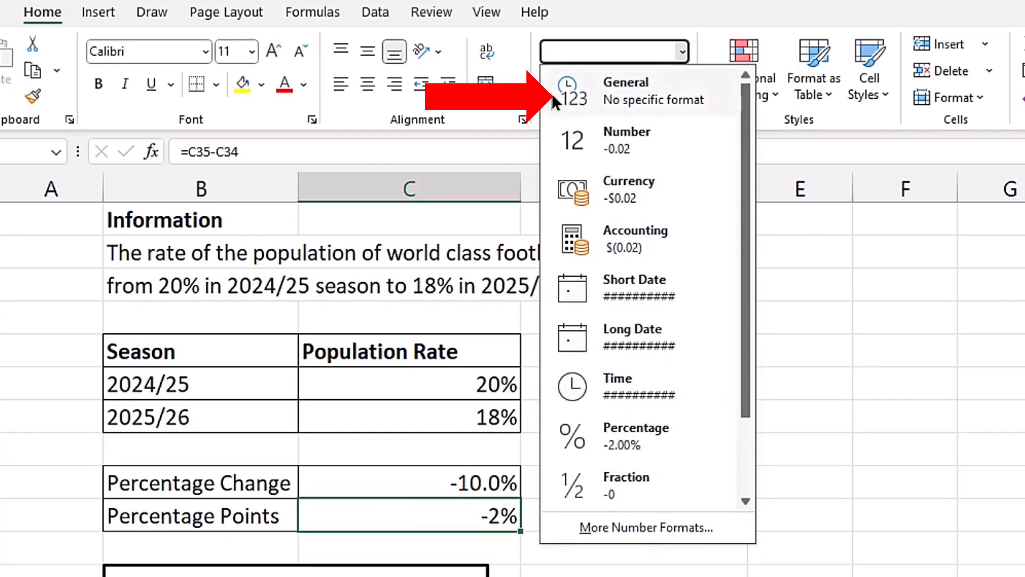
pyautogui.click(678, 92)
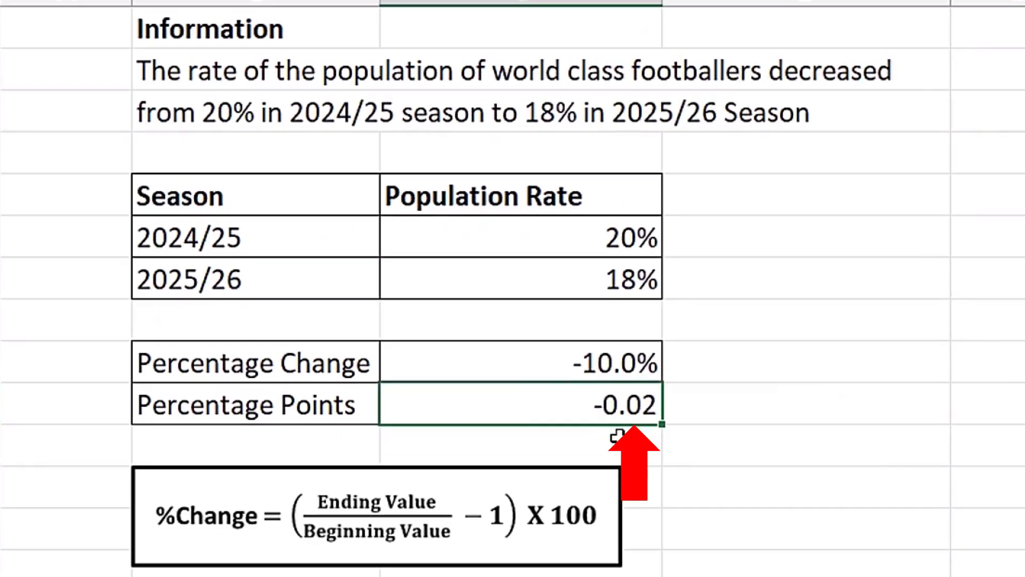
# Rewrite the footballers Percentage Points formula as =(C35-C34)*100.
pyautogui.press('F2')
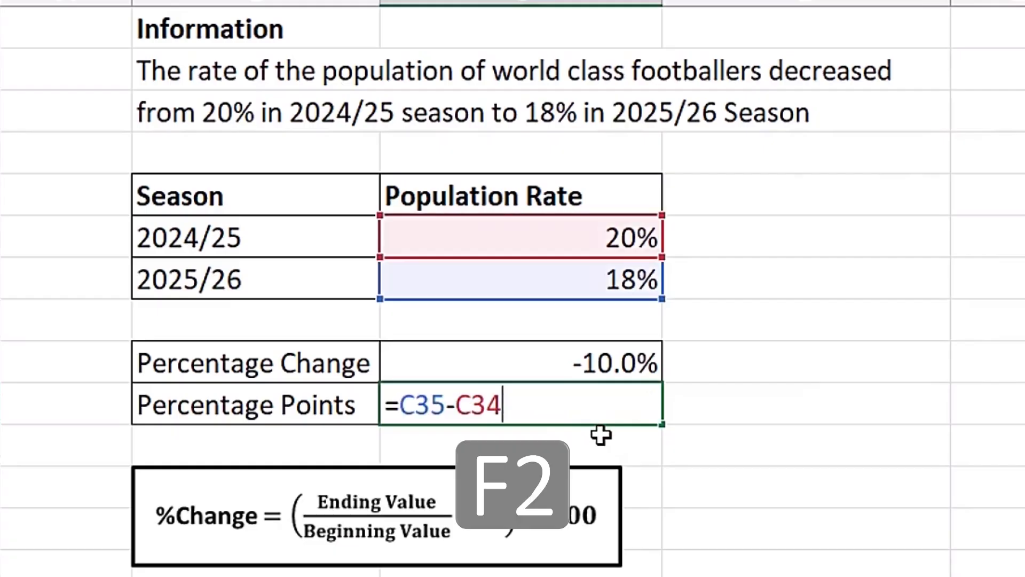
pyautogui.write(')')
pyautogui.click(403, 406)
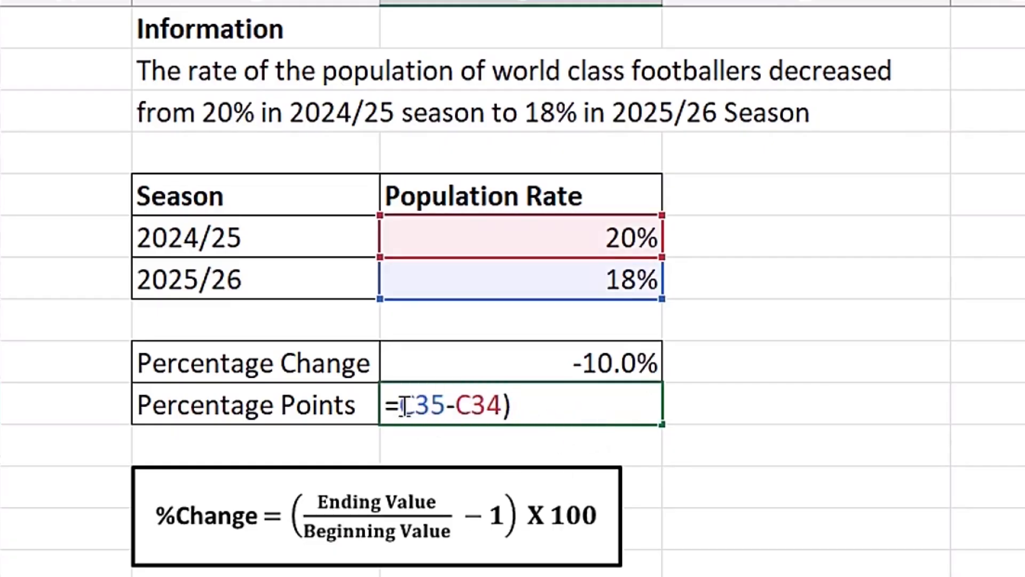
pyautogui.write('(')
pyautogui.click(521, 411)
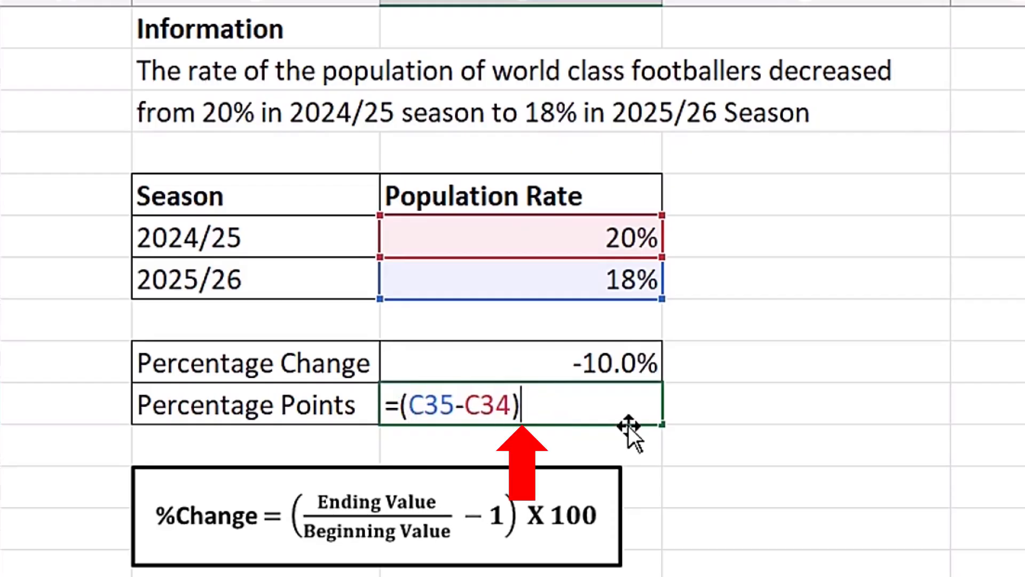
pyautogui.write('*100')
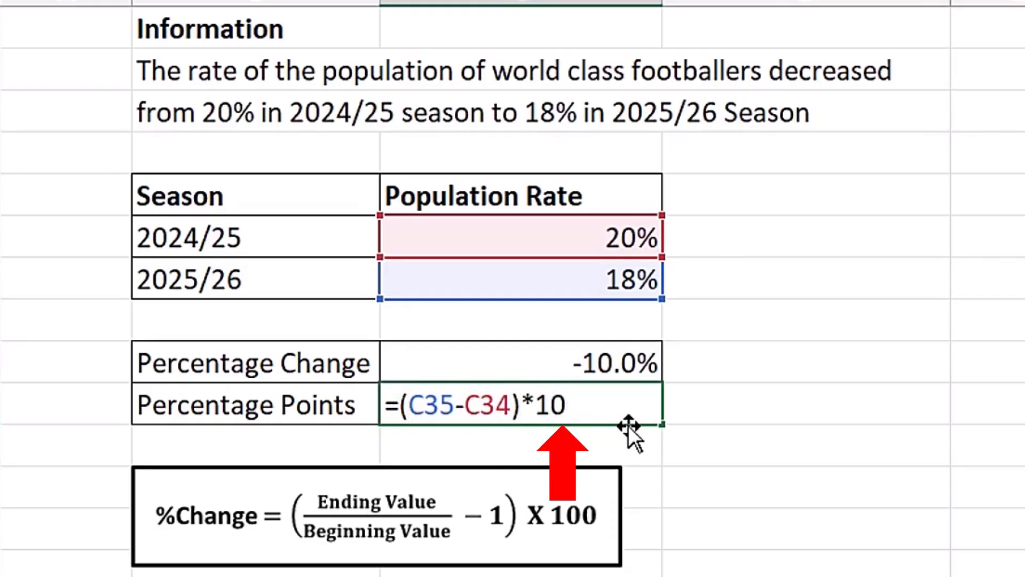
pyautogui.press('Return')
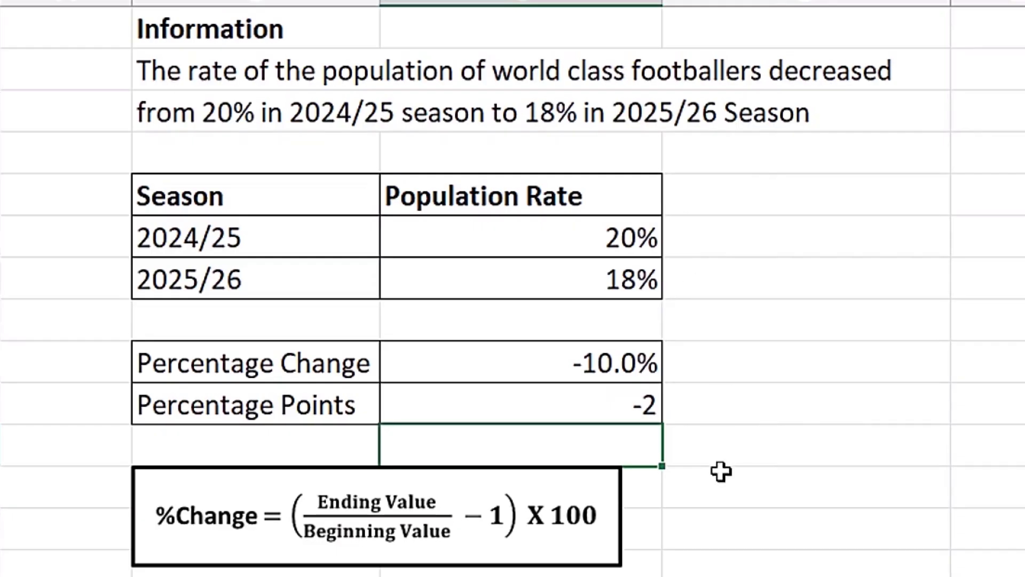
# In the cell beside the Percentage Points result, enter the formula =(C35-C34)*100.
pyautogui.click(729, 401)
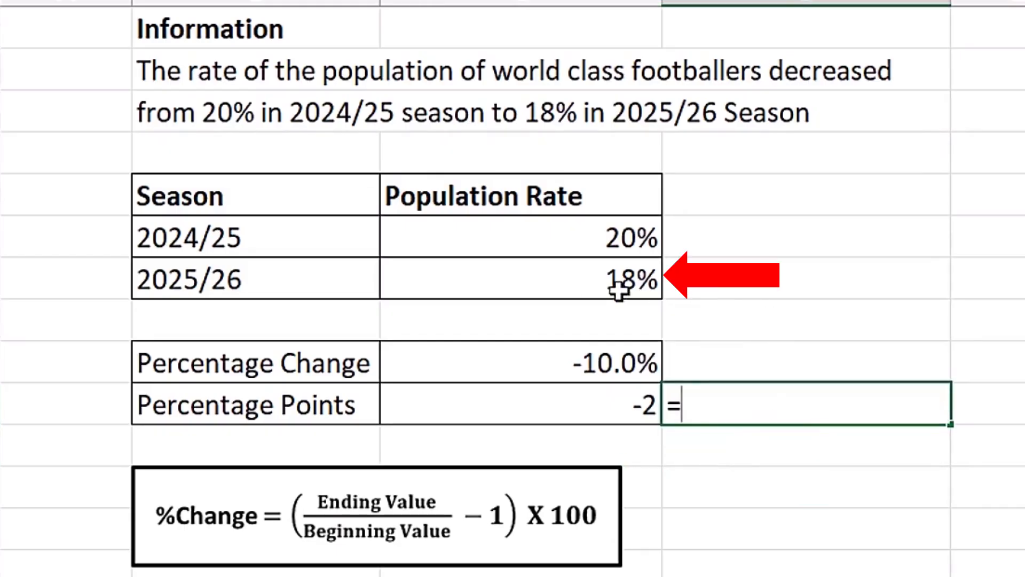
pyautogui.write('=')
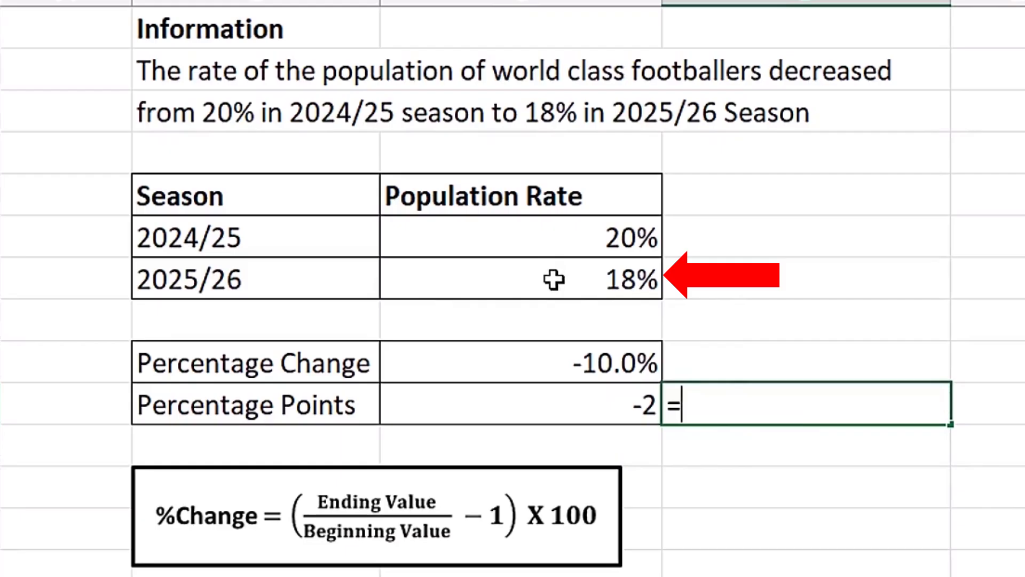
pyautogui.click(553, 279)
pyautogui.write('-')
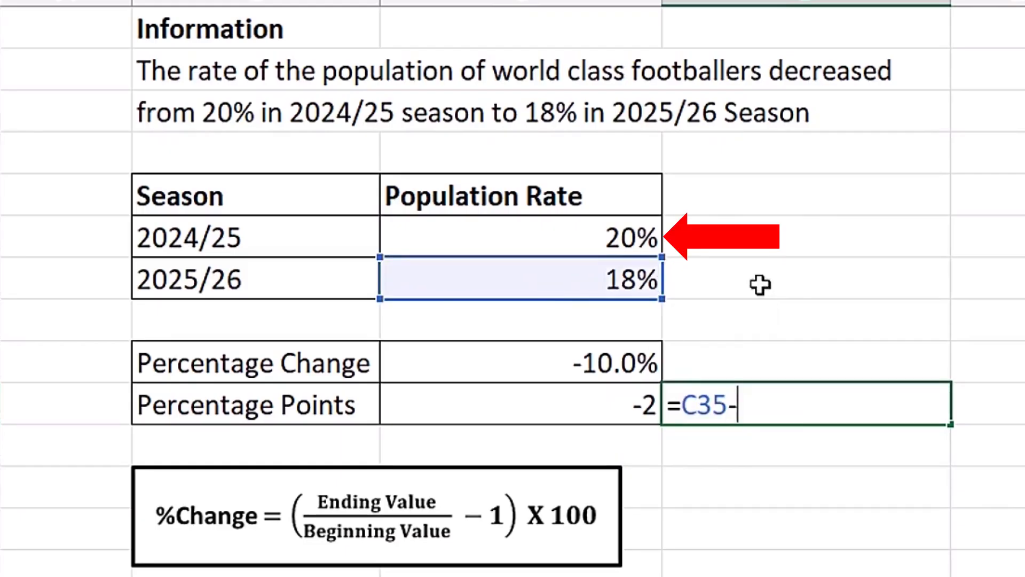
pyautogui.click(597, 239)
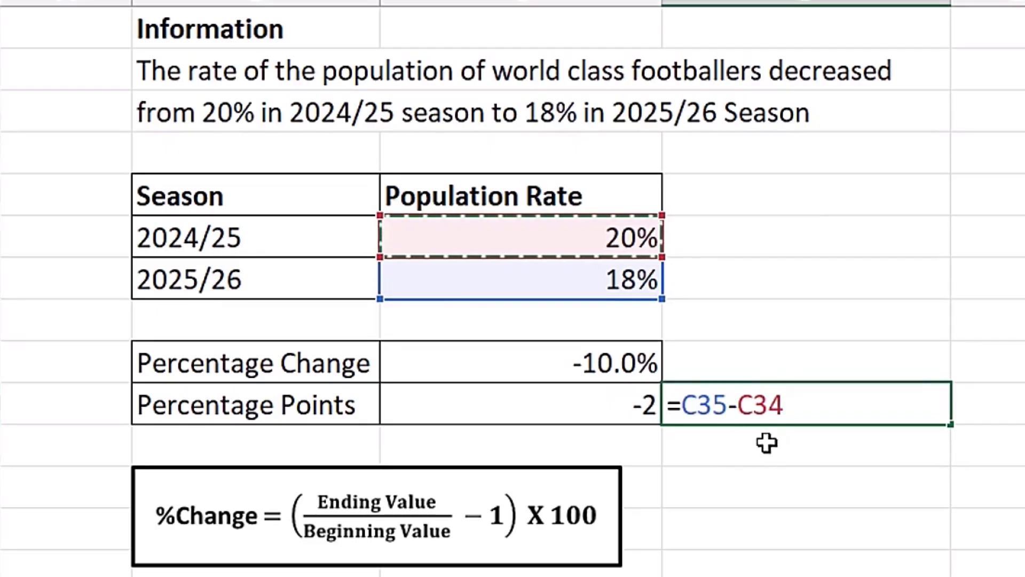
pyautogui.click(680, 397)
pyautogui.write('(')
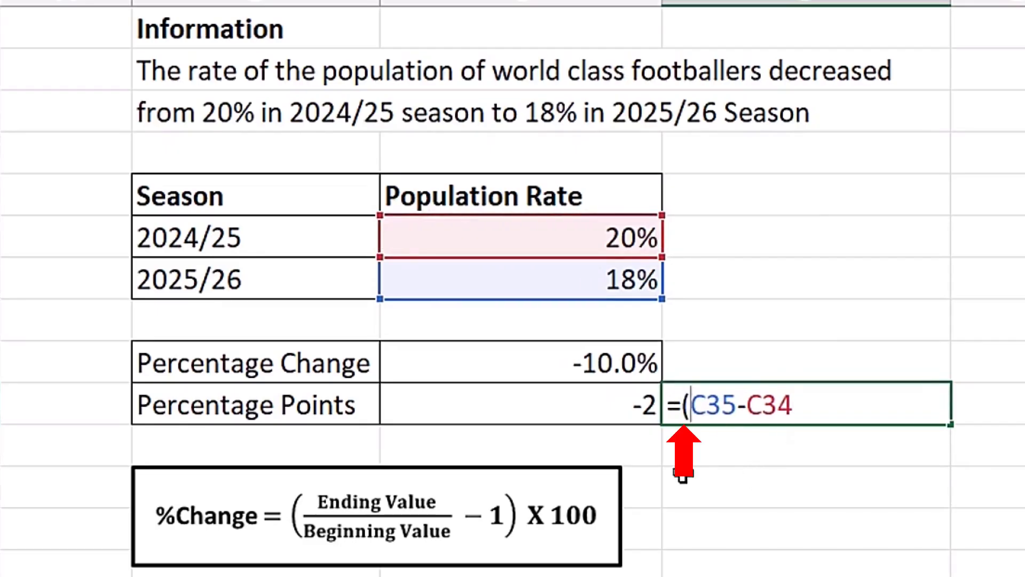
pyautogui.click(824, 410)
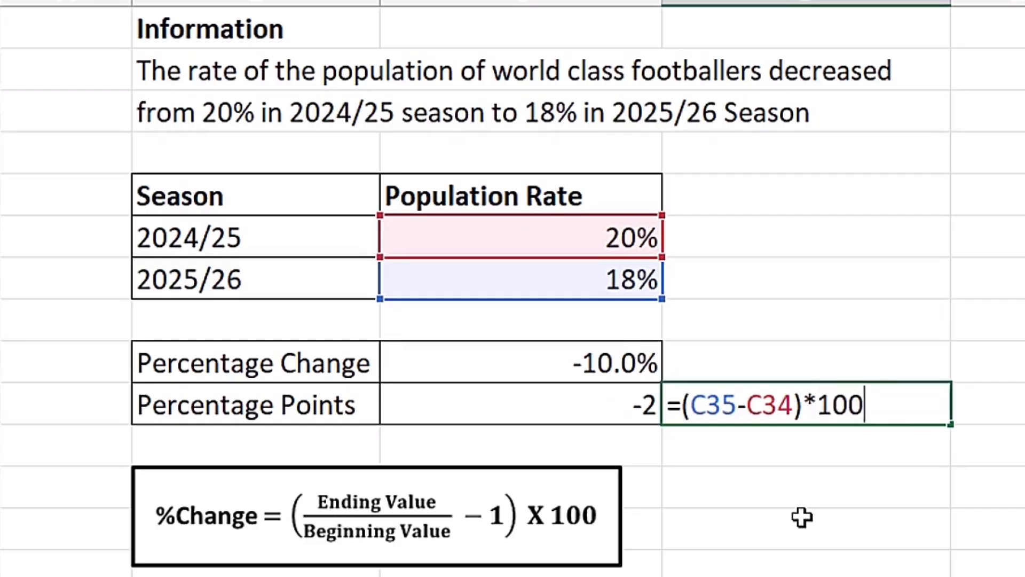
pyautogui.press('Return')
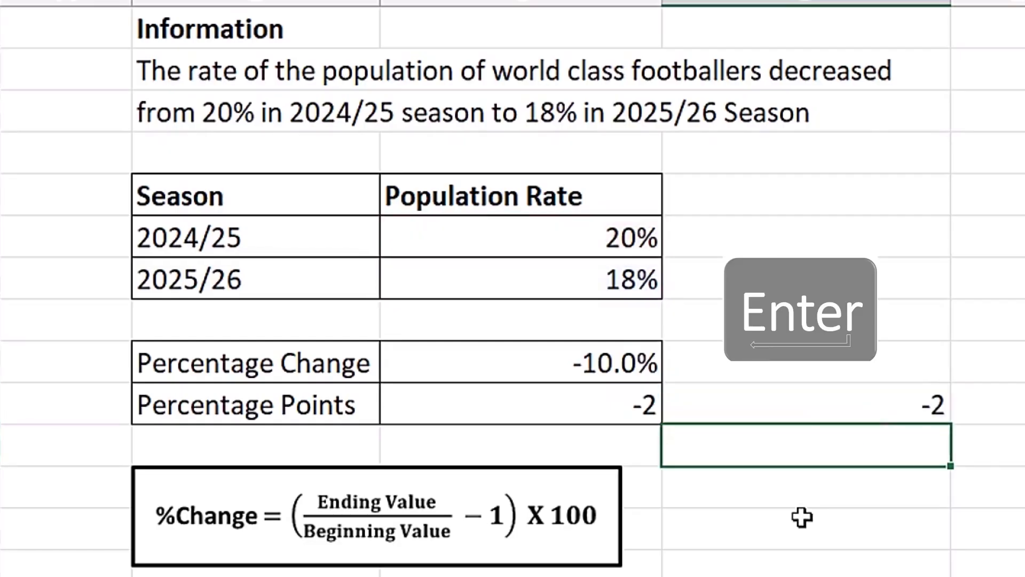
pyautogui.press('Up')
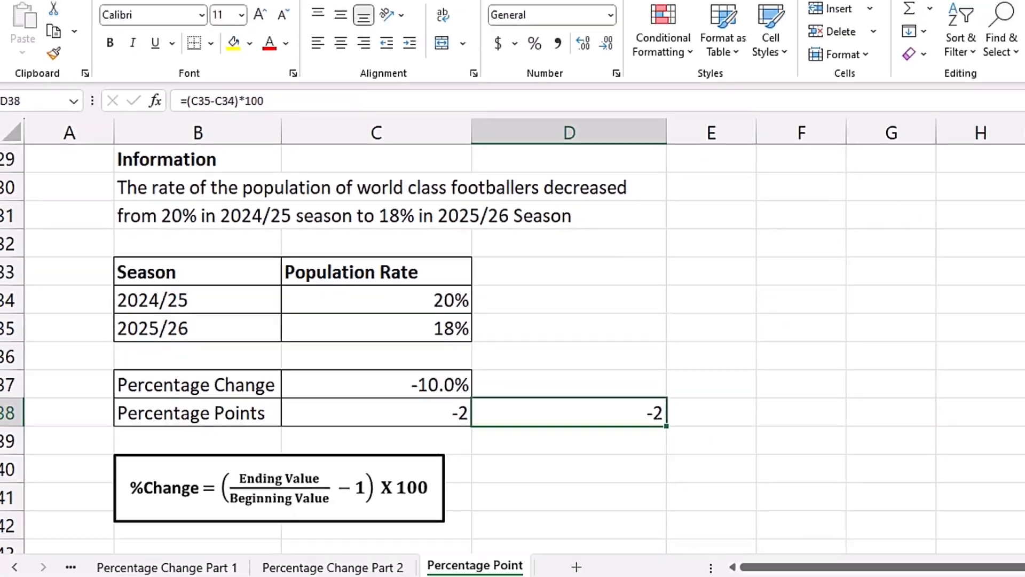
pyautogui.moveTo(1018, 401); pyautogui.dragTo(1019, 483)
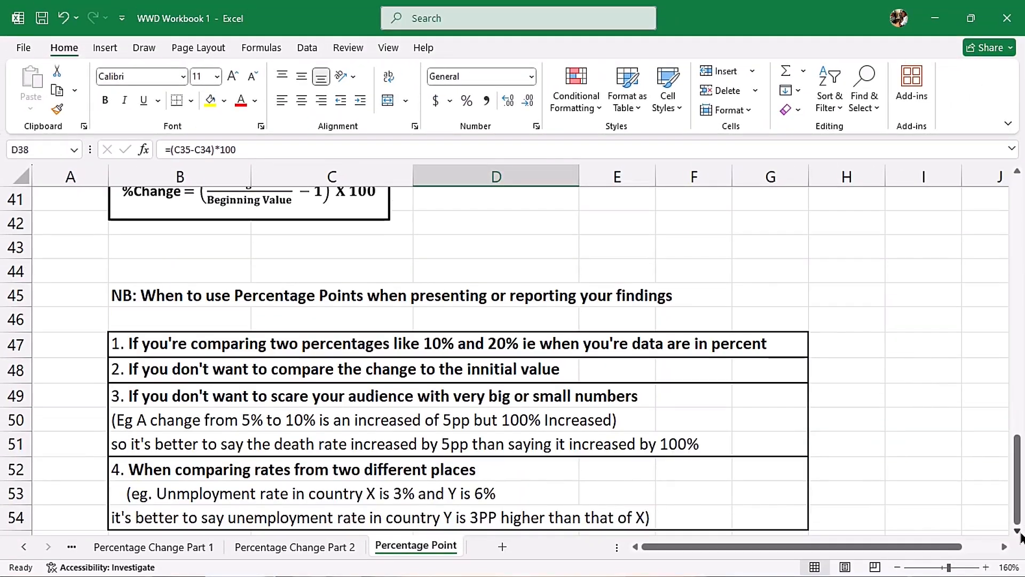